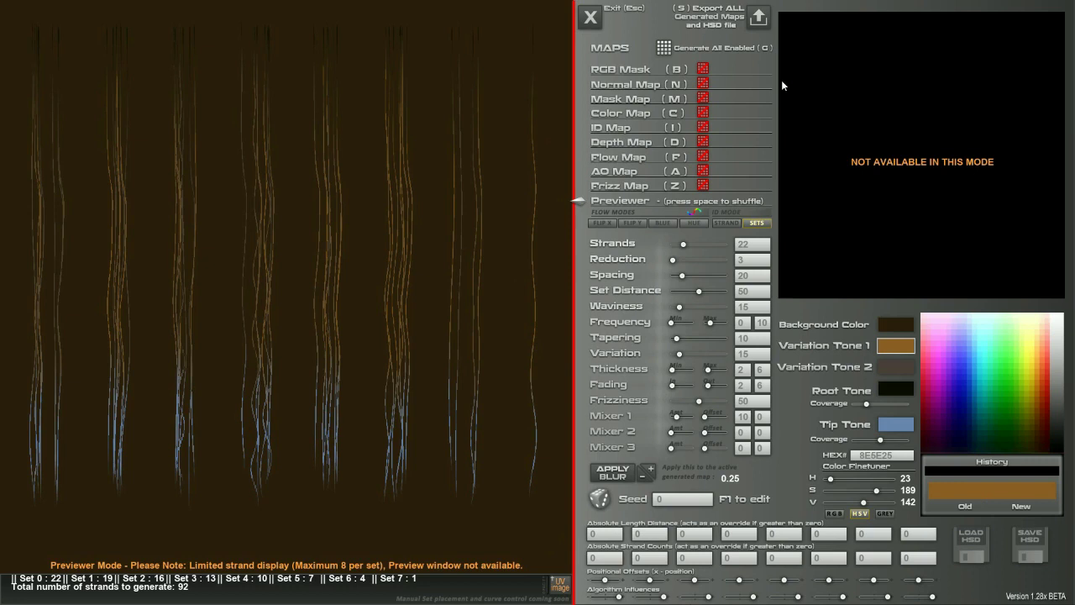
Enable the Color, Mask and Normal maps and generate all enabled maps
left_click(703, 114)
left_click(703, 98)
left_click(703, 84)
key("g")
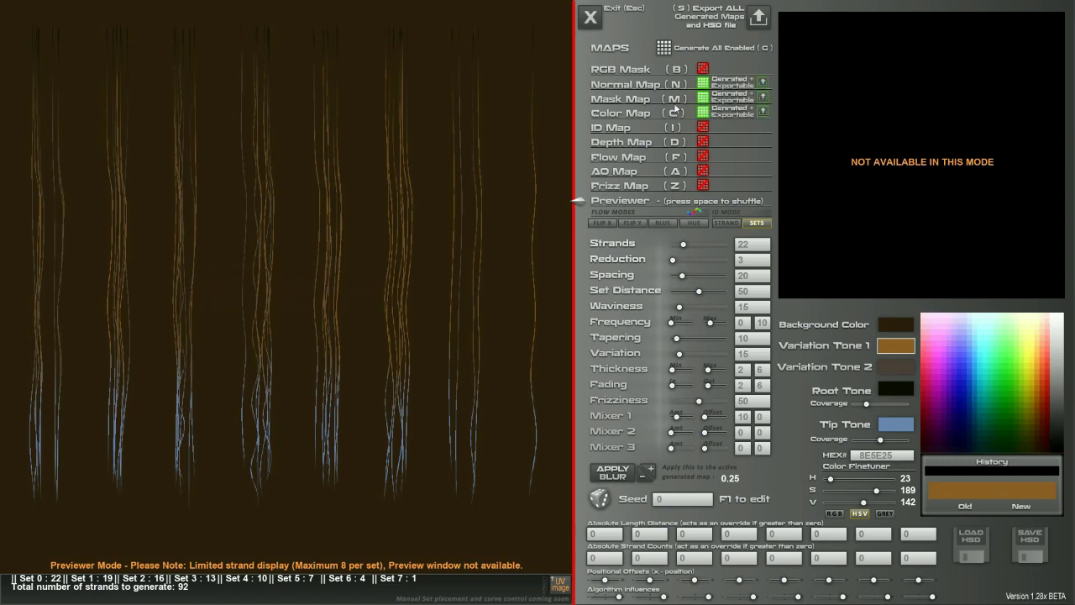
Preview the generated Normal, Mask and Color maps in turn, ending on the Color Map
left_click(645, 85)
left_click(643, 113)
left_click(643, 99)
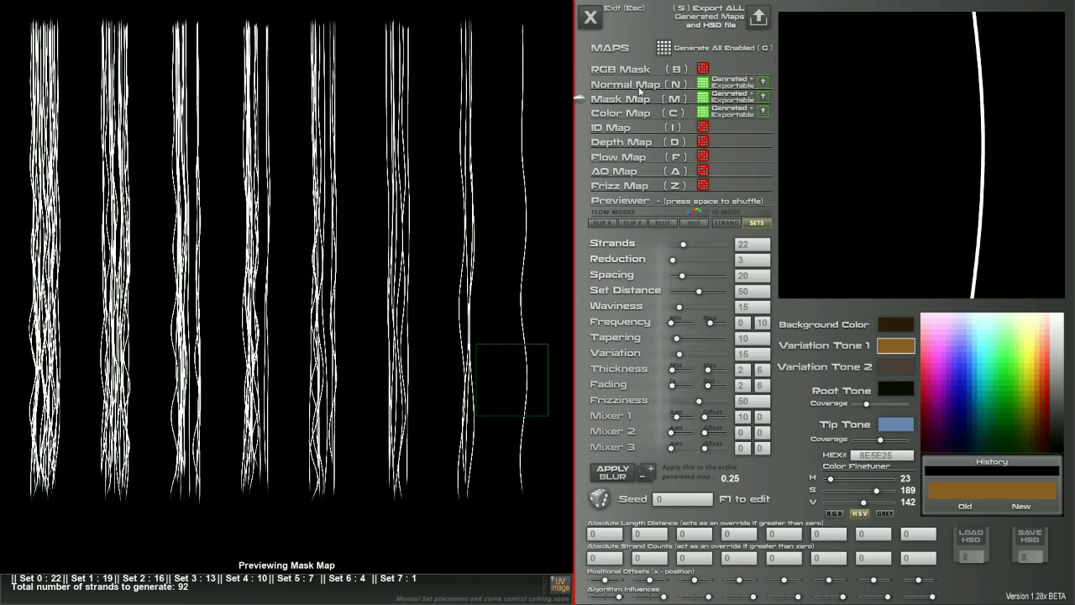
left_click(643, 84)
left_click(639, 112)
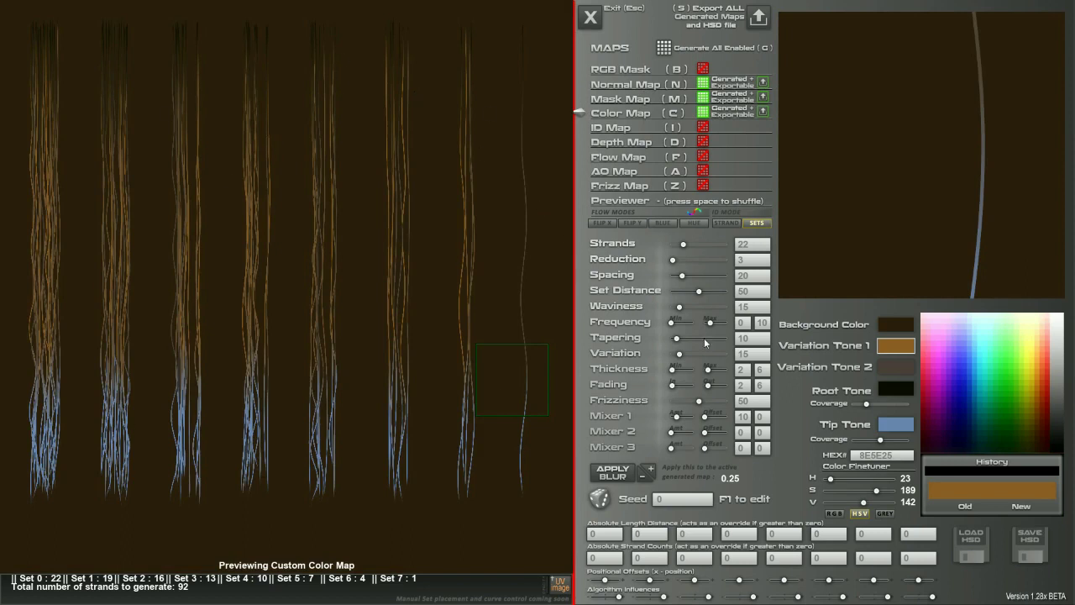
Save the HSD project as HSD_1 in the HSD_Test folder
left_click(1032, 538)
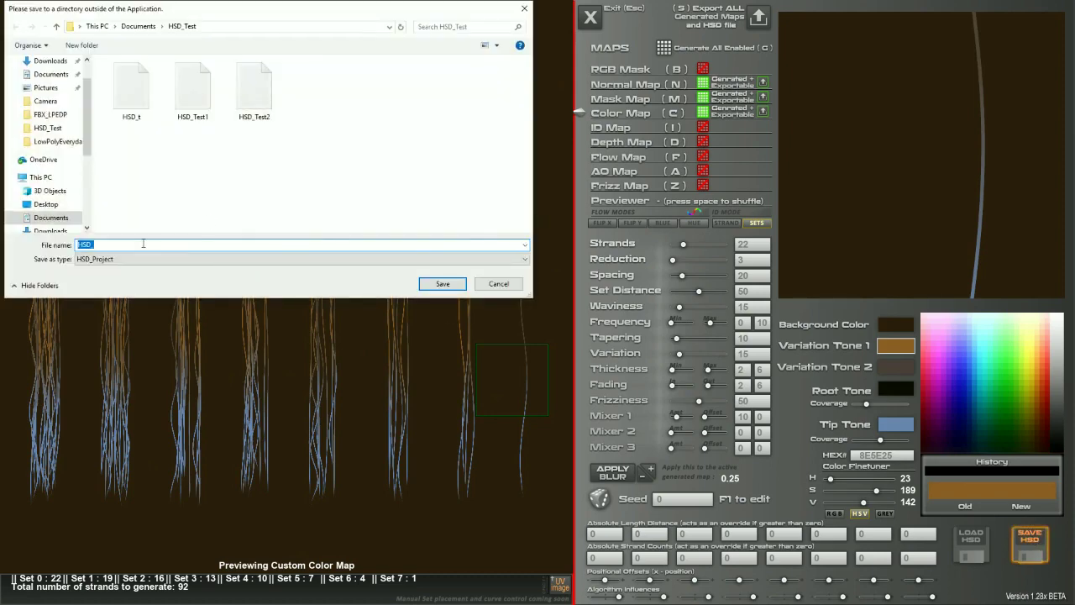
left_click(143, 243)
type("_1")
left_click(445, 287)
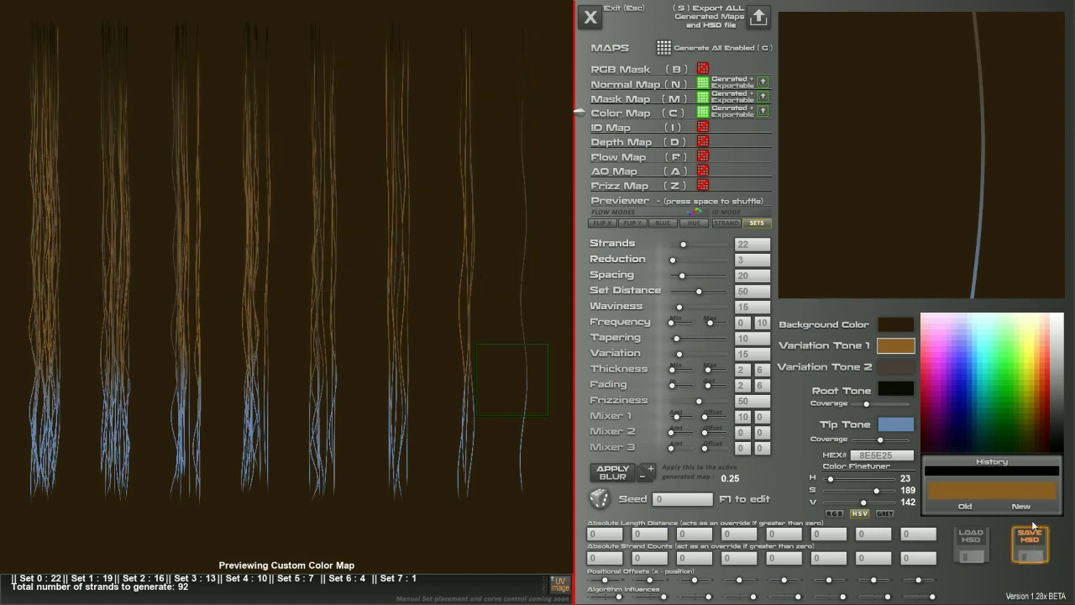
Export all generated maps together with the HSD file under the project name HSD_PRJ into the HSD_Test folder
left_click(759, 18)
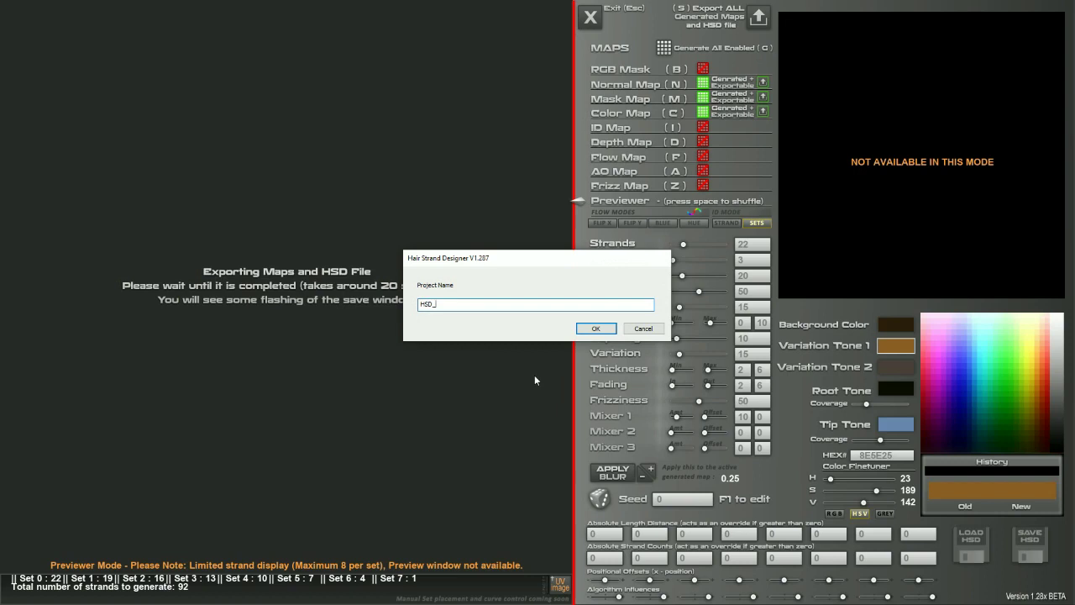
type("PRJ")
left_click(593, 329)
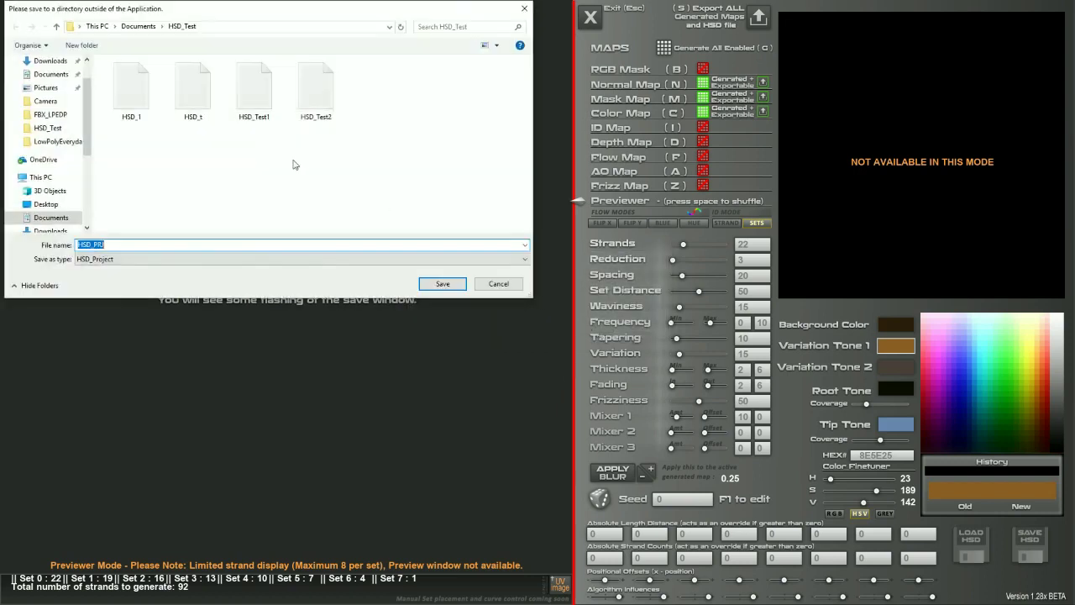
left_click(86, 245)
left_click(437, 287)
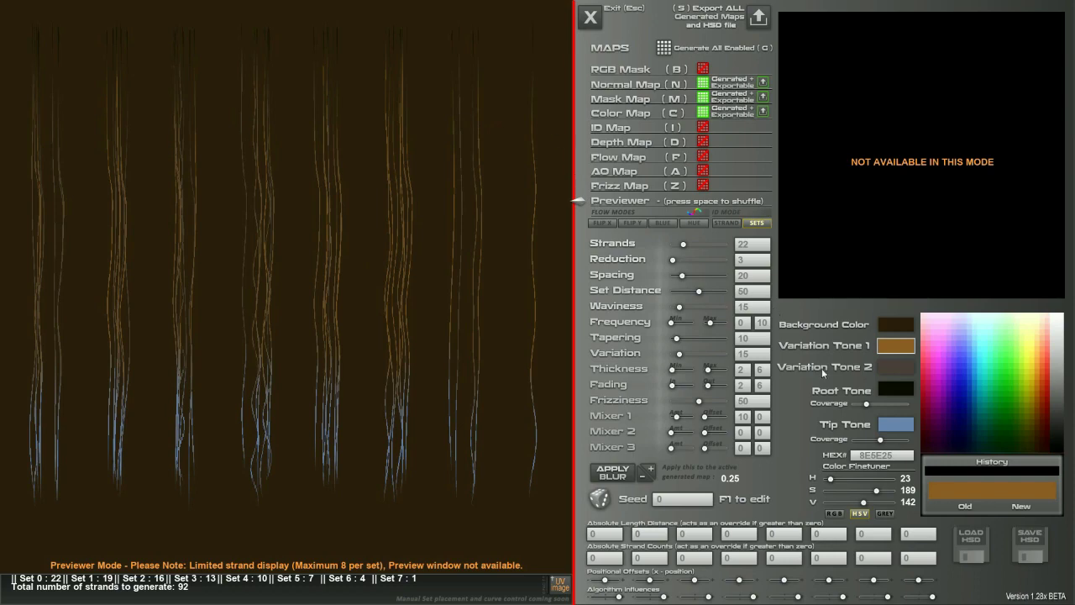
Set Strands to 41, Reduction 14, Spacing 40, Set Distance 43, Waviness 33 and minimum Frequency 6, then reload the HSD_PRJ project
left_click_drag(683, 244, 674, 322)
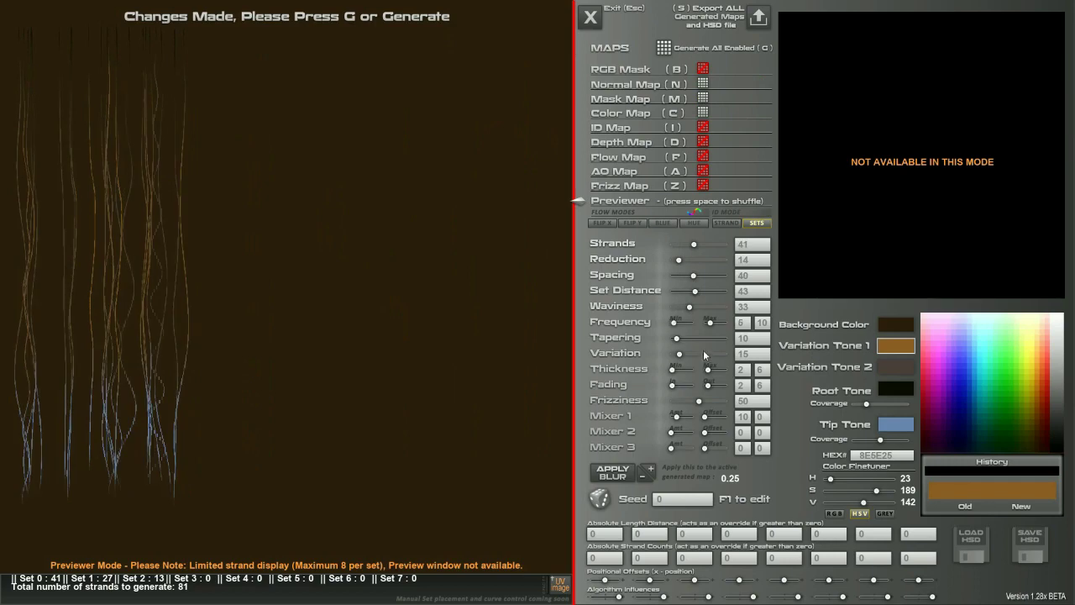
left_click(977, 546)
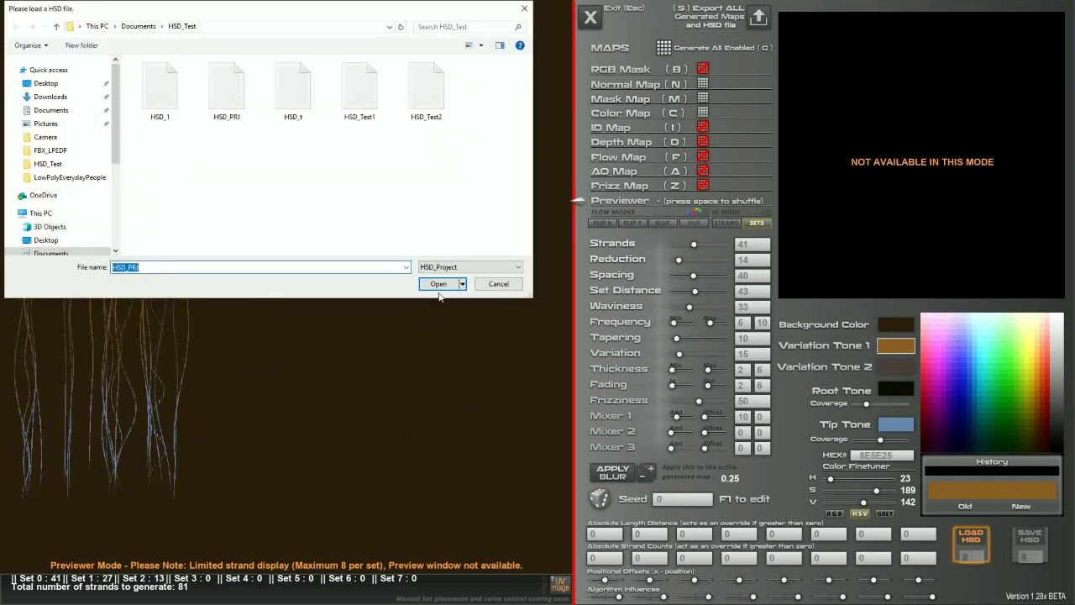
left_click(437, 283)
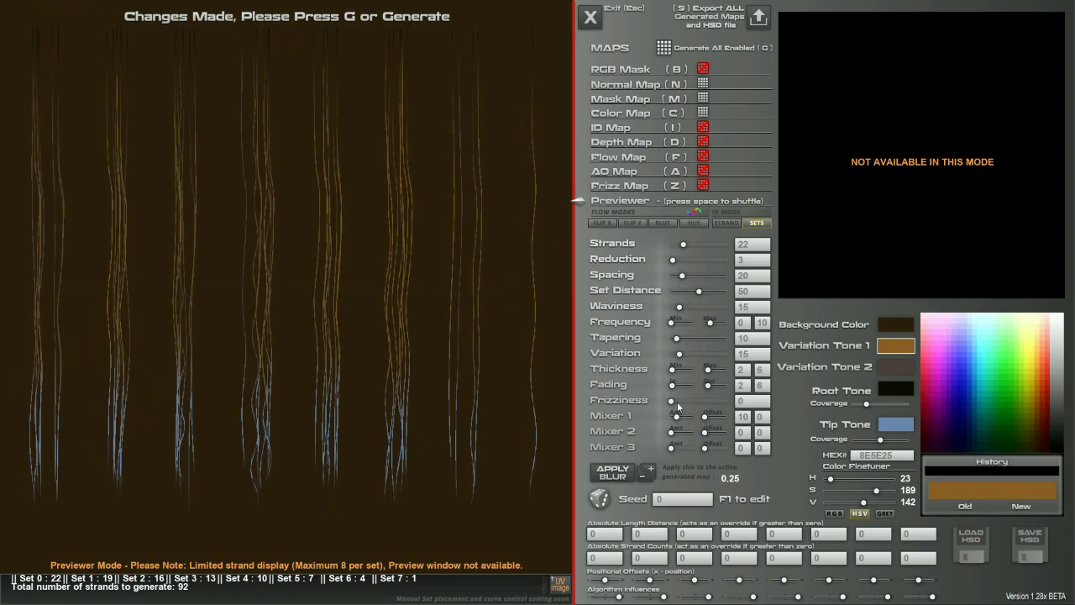
Change Variation Tone 1 to bright blue, Variation Tone 2 to dark blue and Root Tone to green
left_click(954, 356)
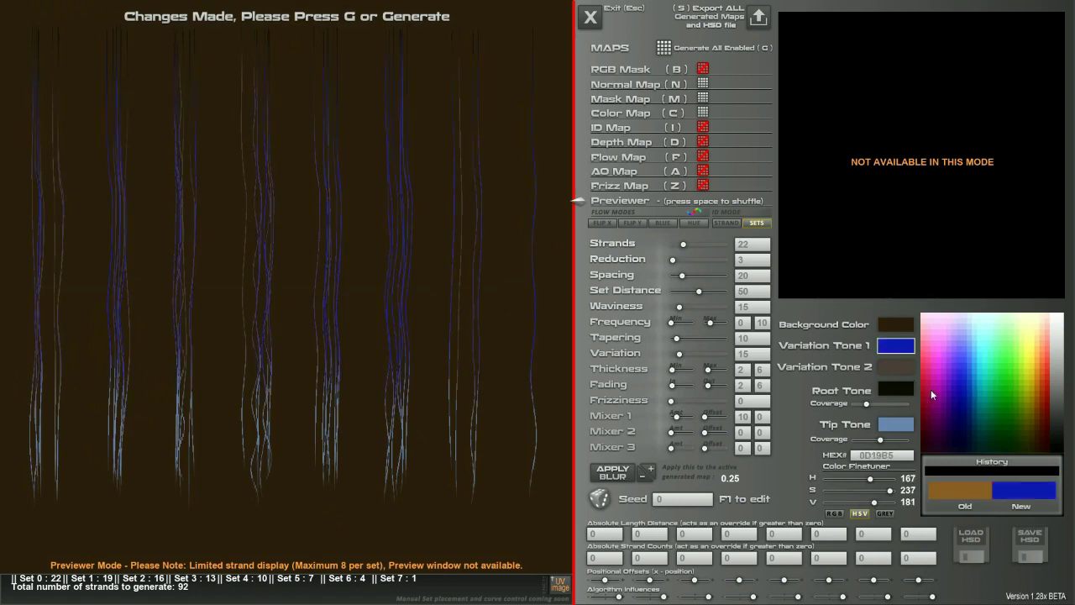
left_click(895, 366)
left_click(944, 424)
left_click(896, 388)
left_click(1012, 411)
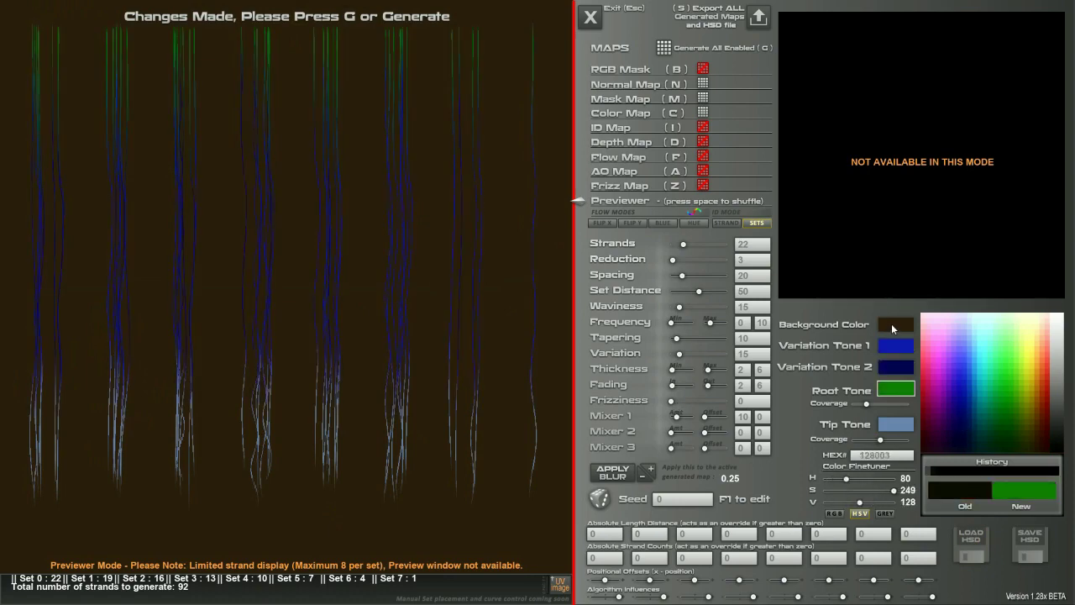
Change the Background Color to golden yellow and the Tip Tone to teal blue (034F80)
left_click(891, 323)
left_click(1034, 380)
left_click(1039, 380)
left_click(895, 424)
left_click(977, 400)
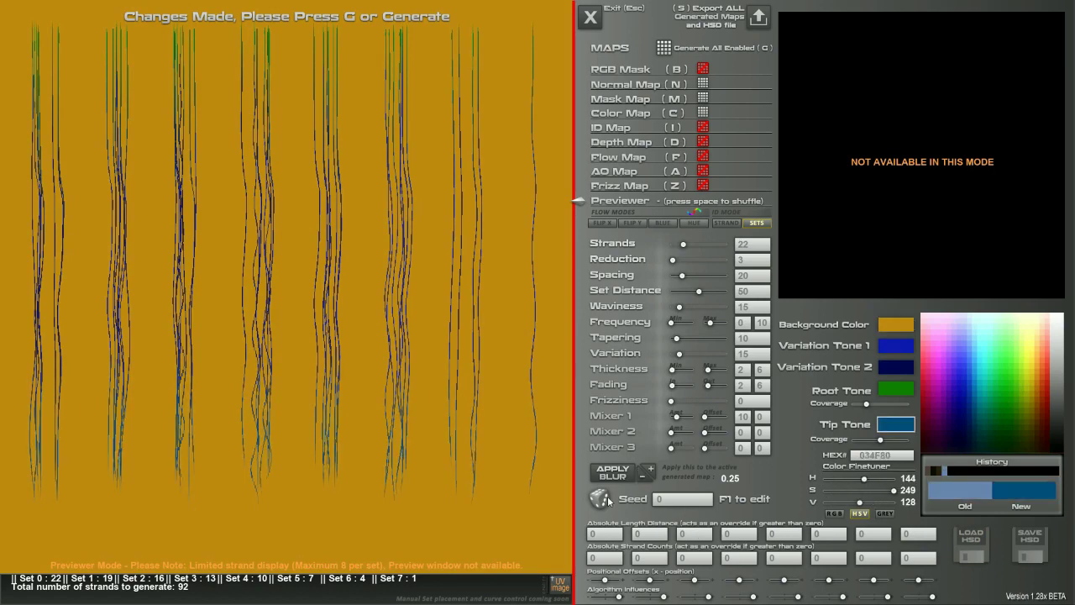
Randomize the seed and shift the first few strand sets to the right with their positional offsets
left_click(601, 499)
left_click_drag(605, 579, 697, 580)
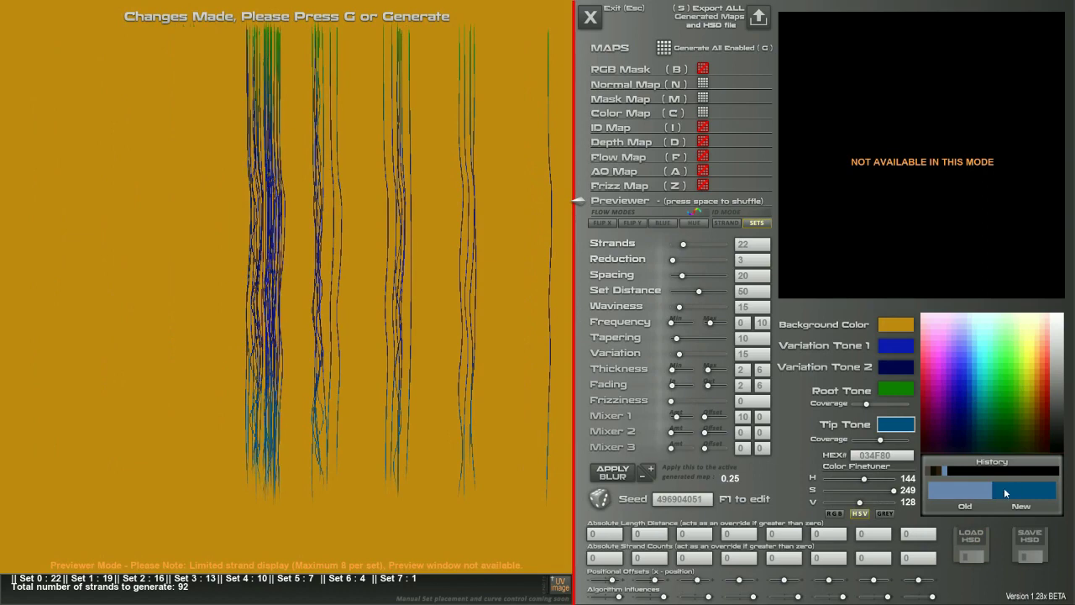
Load the HSD_PRJ project file to restore the saved strand and colour settings
left_click(971, 541)
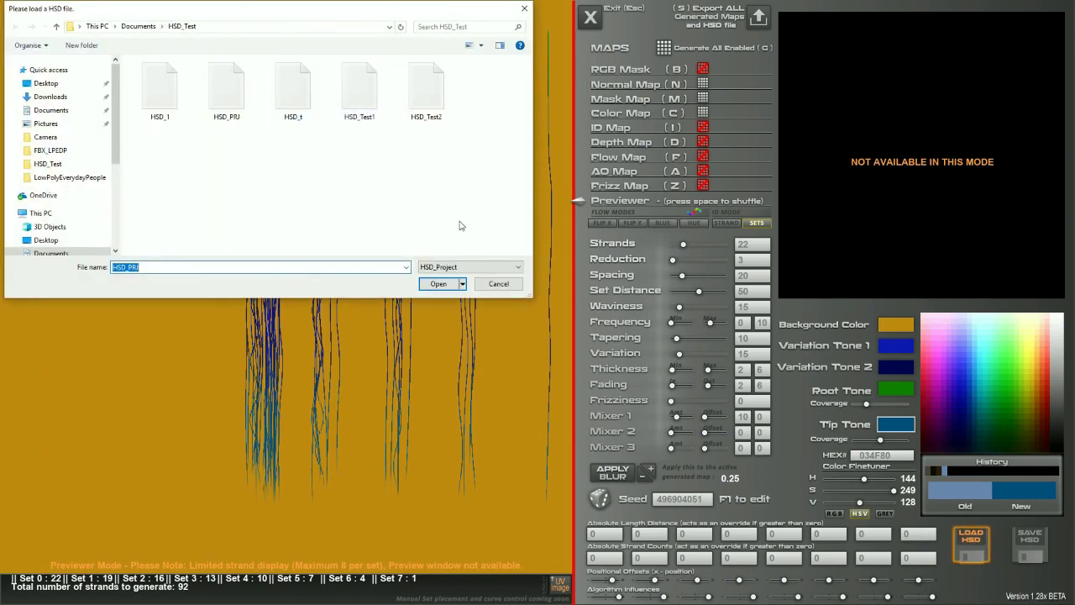
left_click(438, 283)
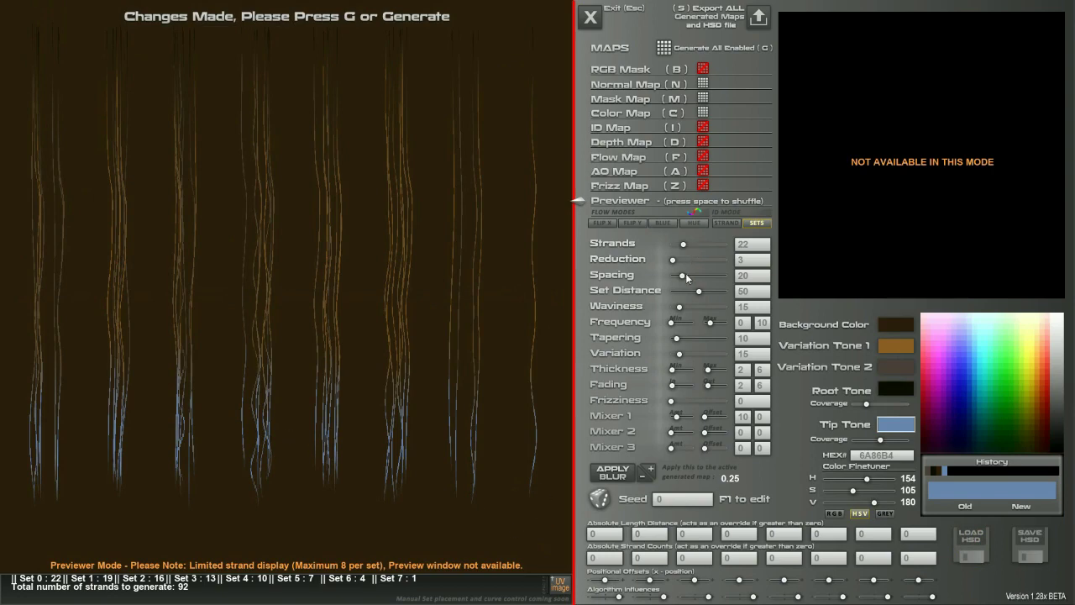
Set Reduction to 0, Spacing to 34 and Set Distance to 20
left_click_drag(680, 277, 689, 291)
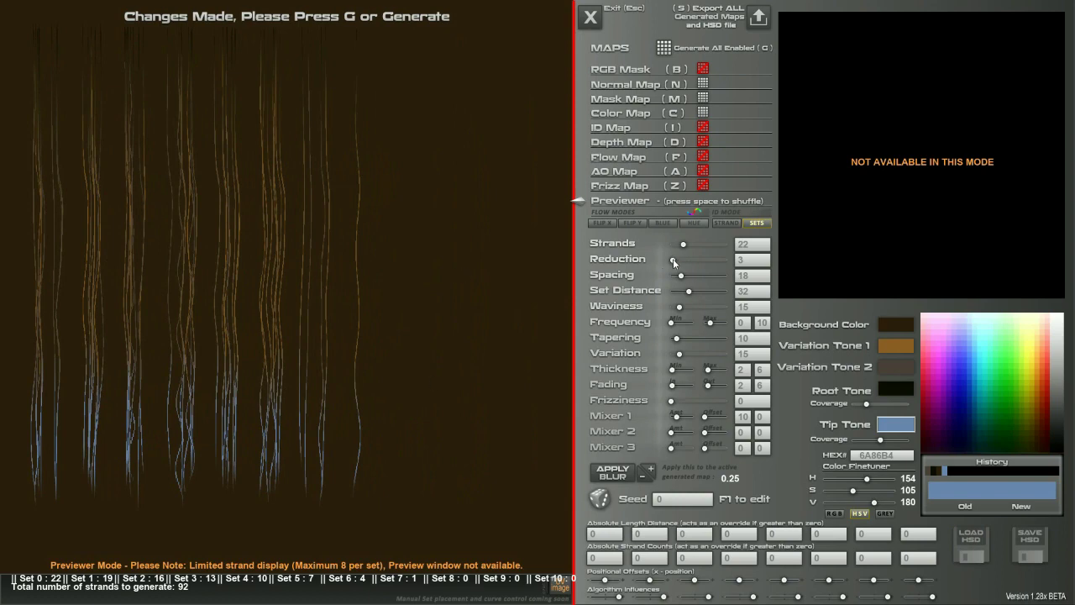
left_click_drag(672, 259, 669, 257)
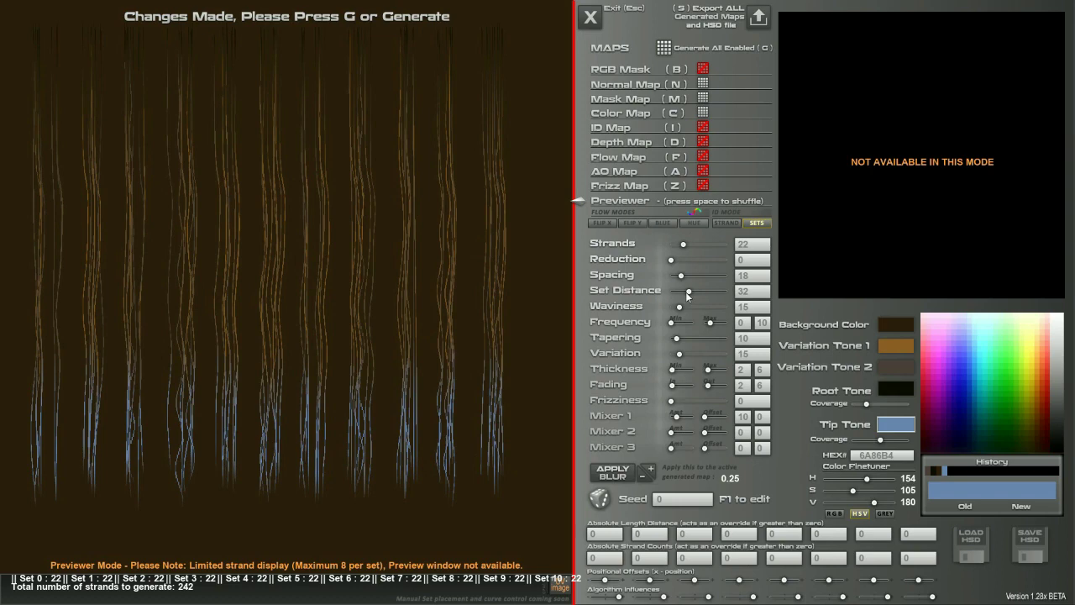
left_click_drag(688, 292, 690, 275)
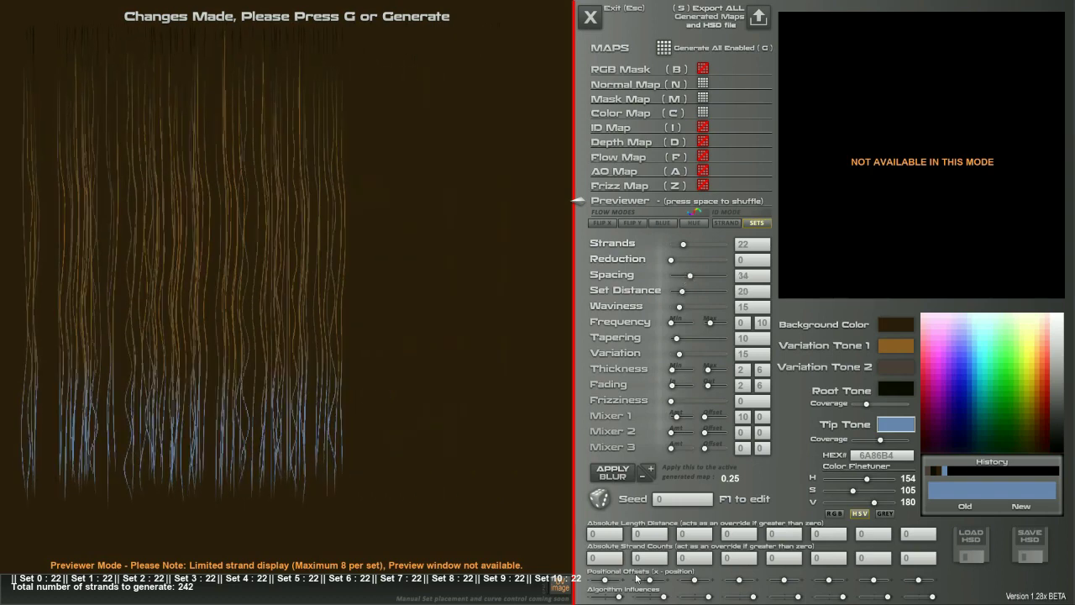
Set Tapering to 63, positional offsets of sets 0–4 to about 48, 43, 32, 40 and 30, and lower algorithm influences of sets 2–5
left_click_drag(606, 579, 778, 581)
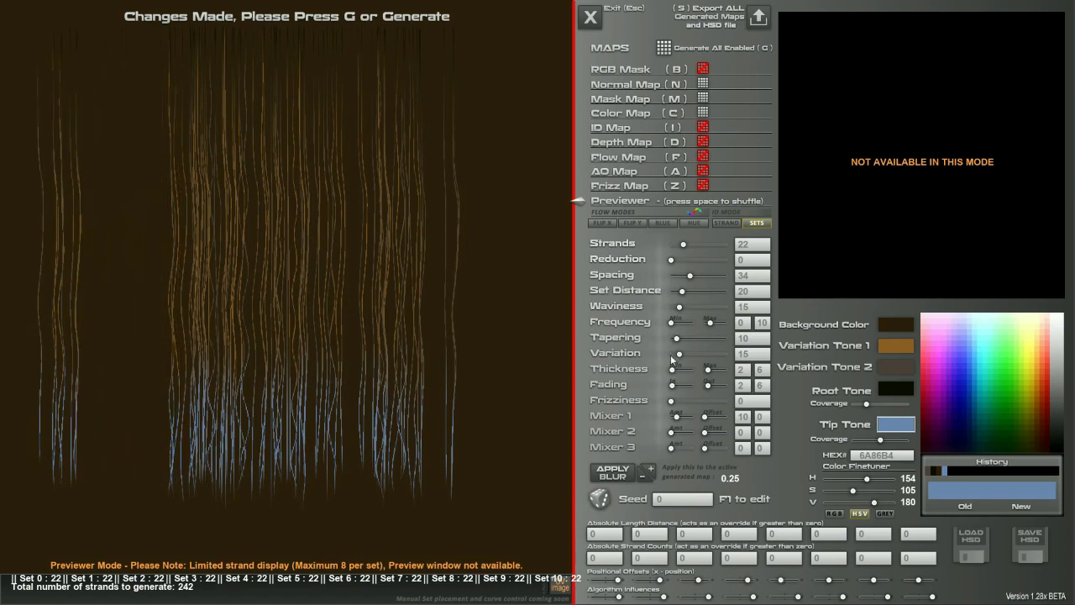
left_click_drag(677, 338, 706, 338)
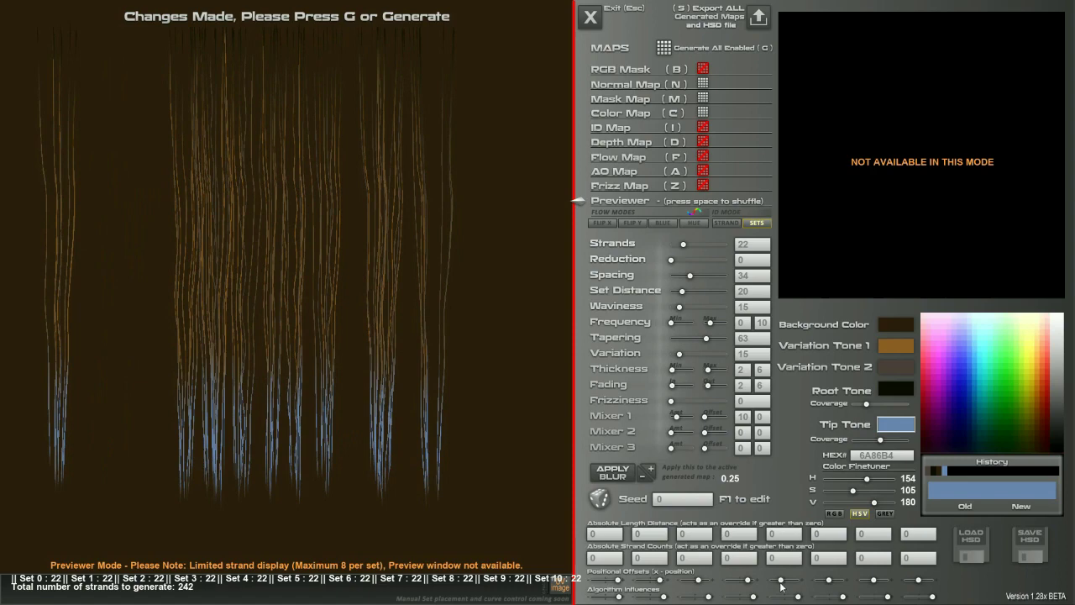
mouse_move(784, 581)
left_mouse_down()
mouse_move(793, 596)
mouse_move(781, 596)
left_mouse_up()
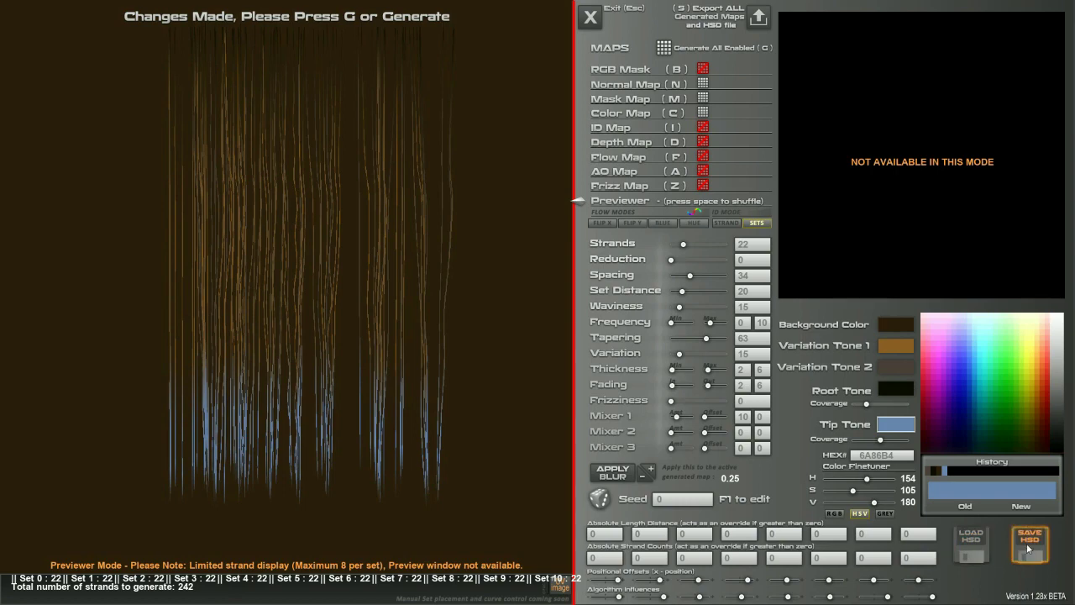
Save the modified design as a new project file named HSD_PRJ1 in the HSD_Test folder
left_click(1026, 545)
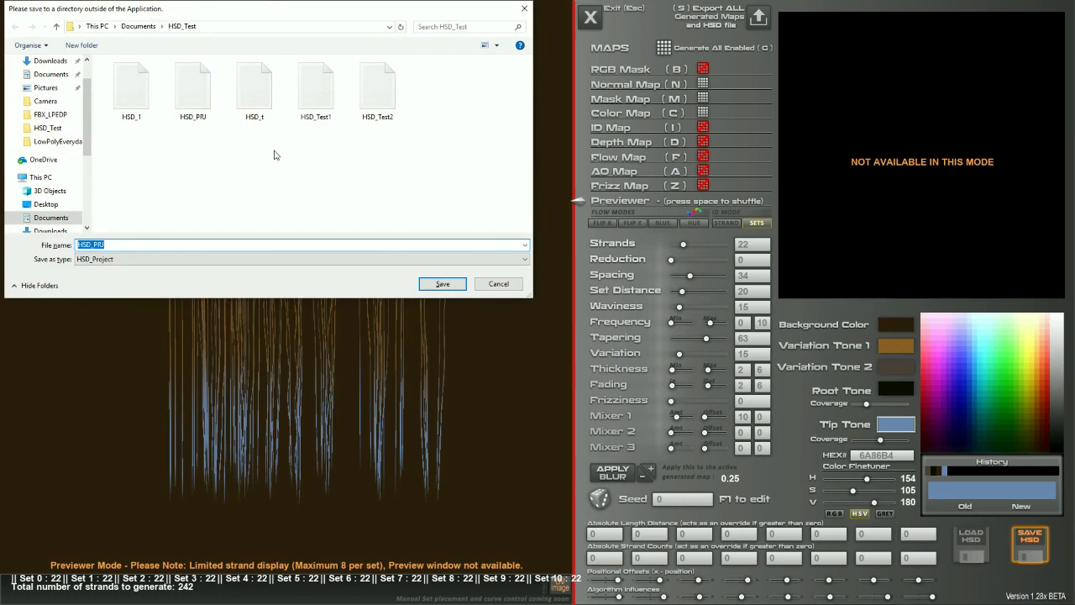
left_click(242, 244)
type("1")
left_click(442, 283)
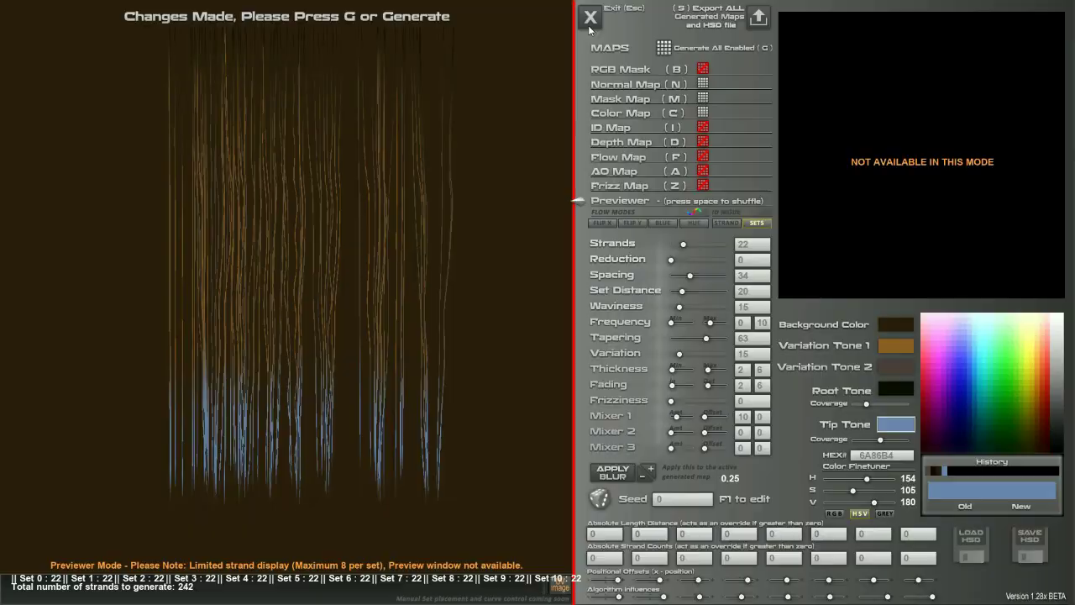
Exit the program and open HSD_PRJ1 from the HSD_Test folder in Documents in a maximized Notepad window
left_click(589, 20)
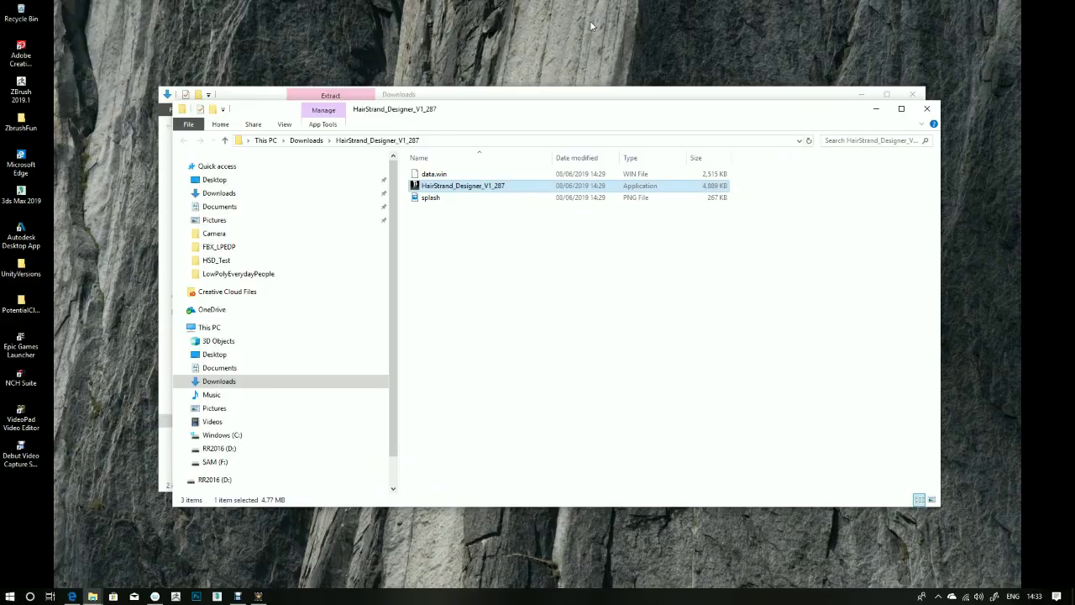
left_click(238, 206)
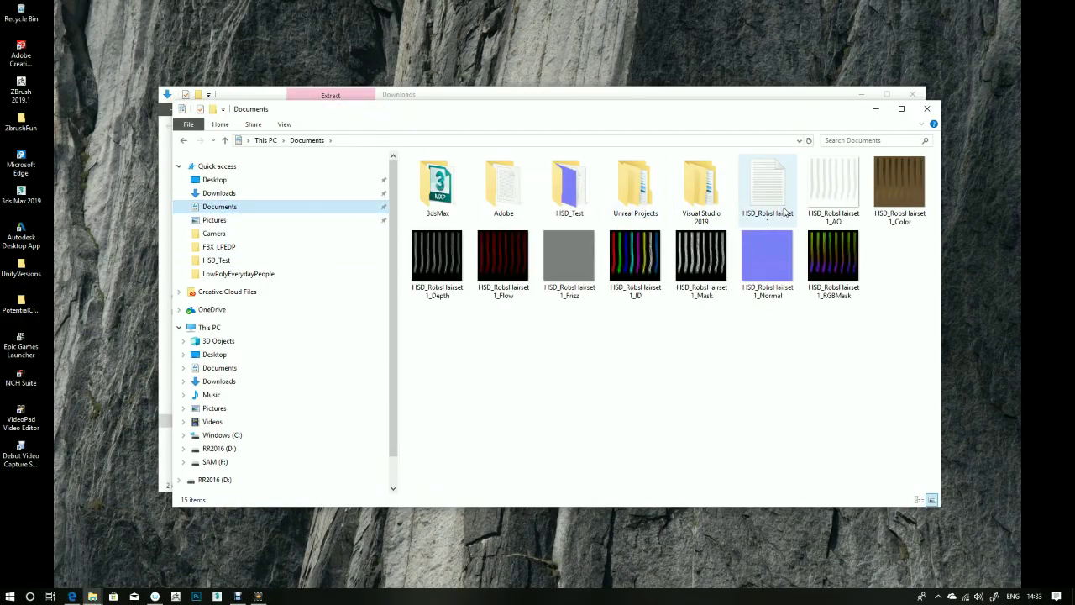
double_click(565, 187)
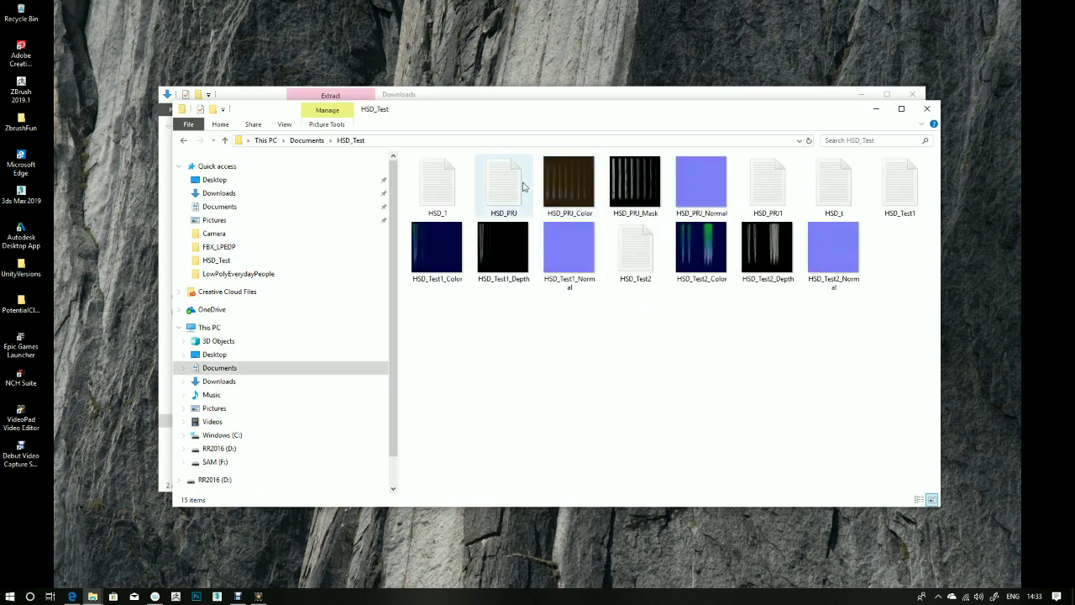
double_click(760, 189)
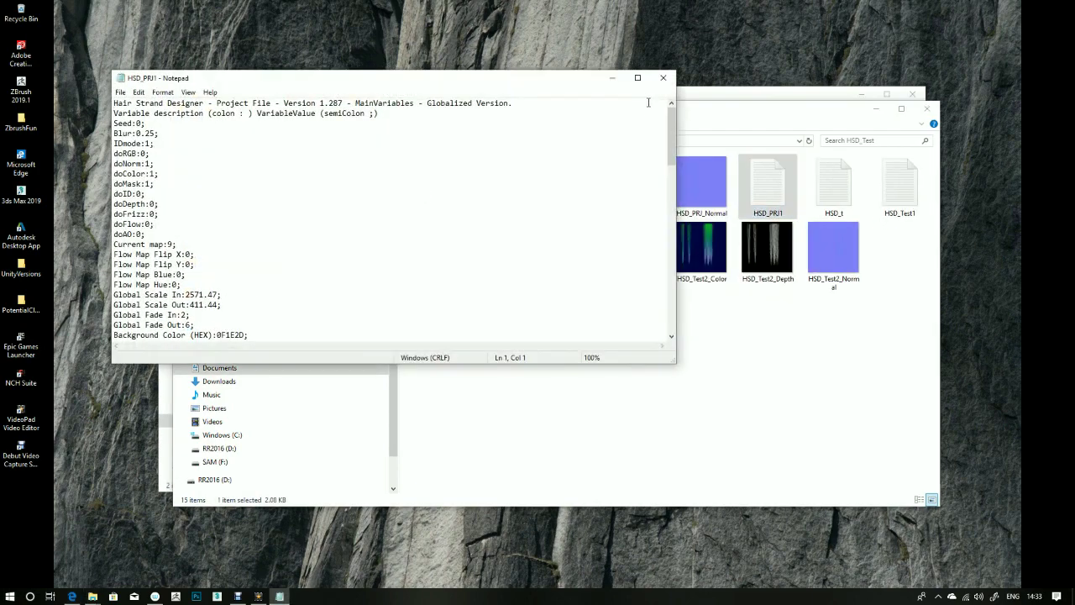
left_click(637, 77)
Examine the HSD_PRJ1 variables, including the map flags, HEX colours, strand overrides, tapering, spacing, X offsets and algorithm influences
scroll(103, 246, "down", 1)
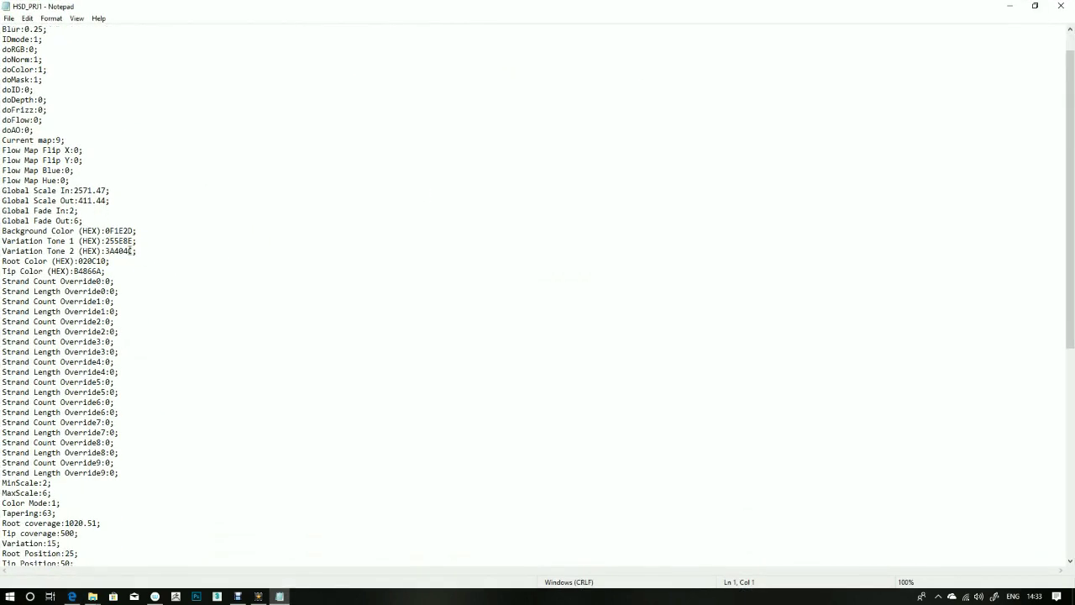
scroll(130, 250, "up", 1)
left_click(123, 264)
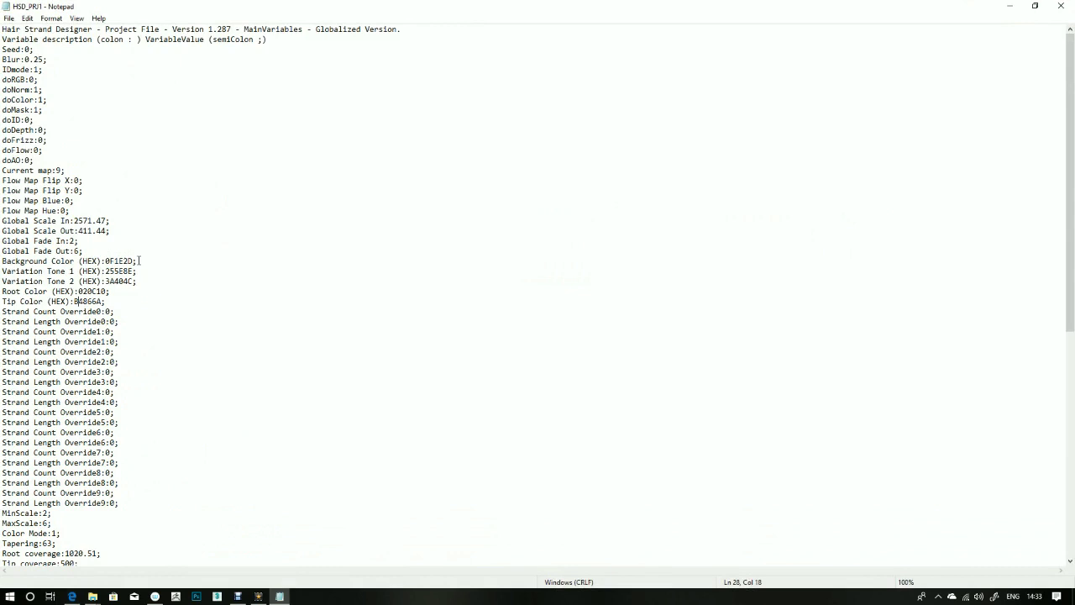
left_click_drag(105, 261, 119, 281)
scroll(326, 290, "down", 9)
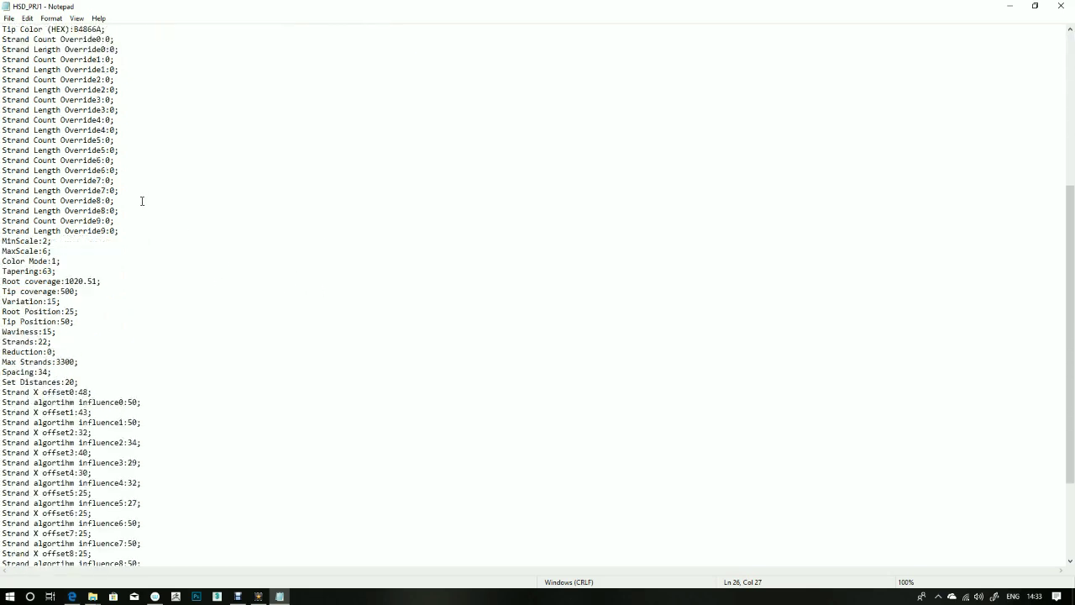
scroll(142, 200, "down", 2)
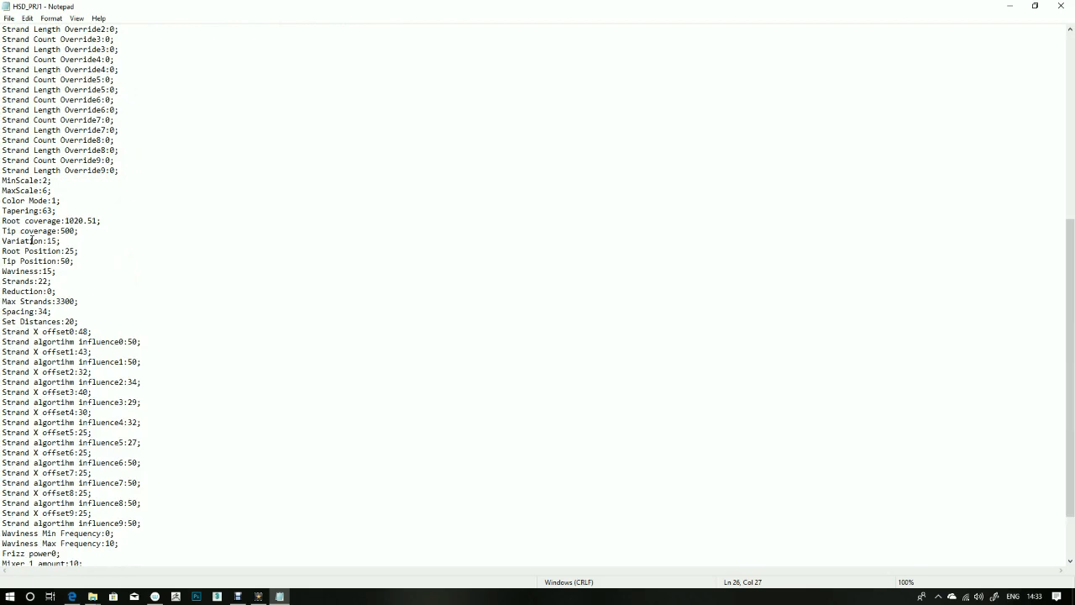
scroll(32, 241, "down", 2)
scroll(32, 300, "up", 12)
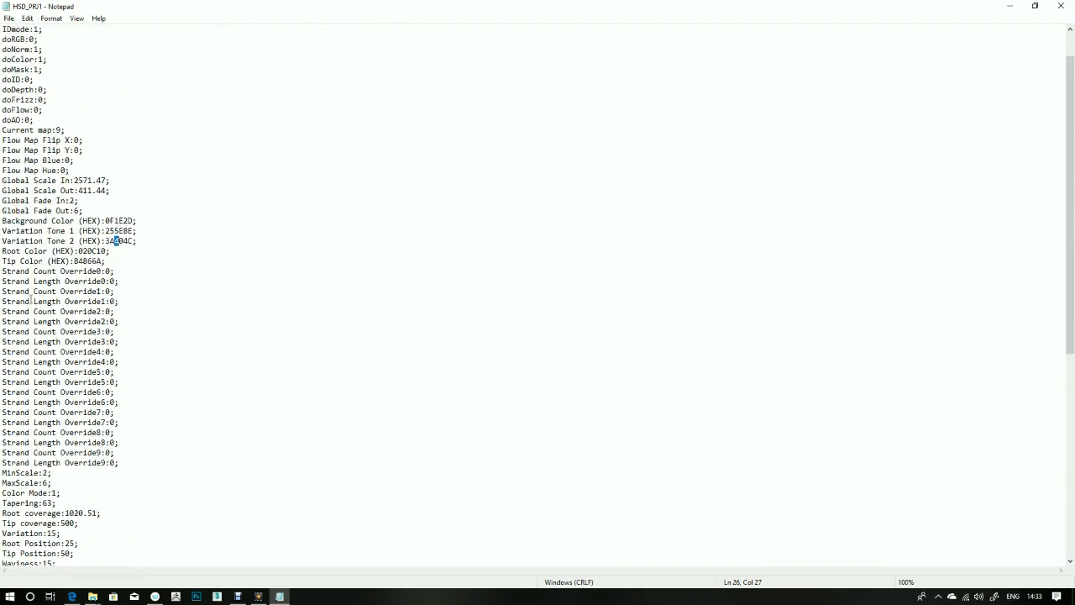
scroll(32, 300, "up", 2)
left_click(144, 194)
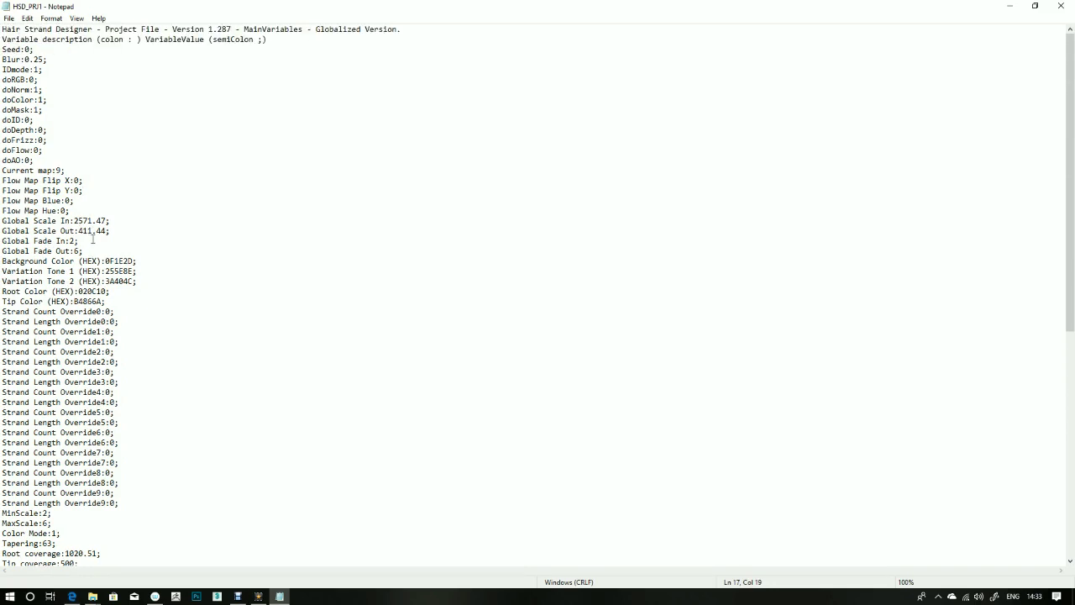
Review the rest of the project file, from scale, coverage and strand counts to the waviness frequencies, frizz power and mixer amounts and offsets
scroll(117, 328, "down", 5)
scroll(89, 363, "down", 1)
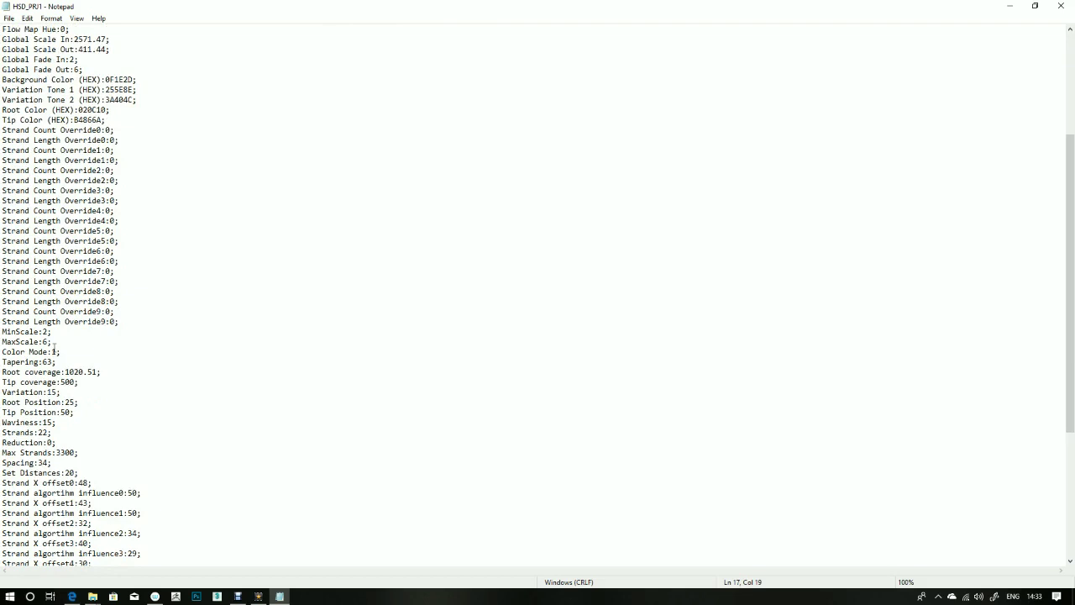
scroll(51, 362, "down", 1)
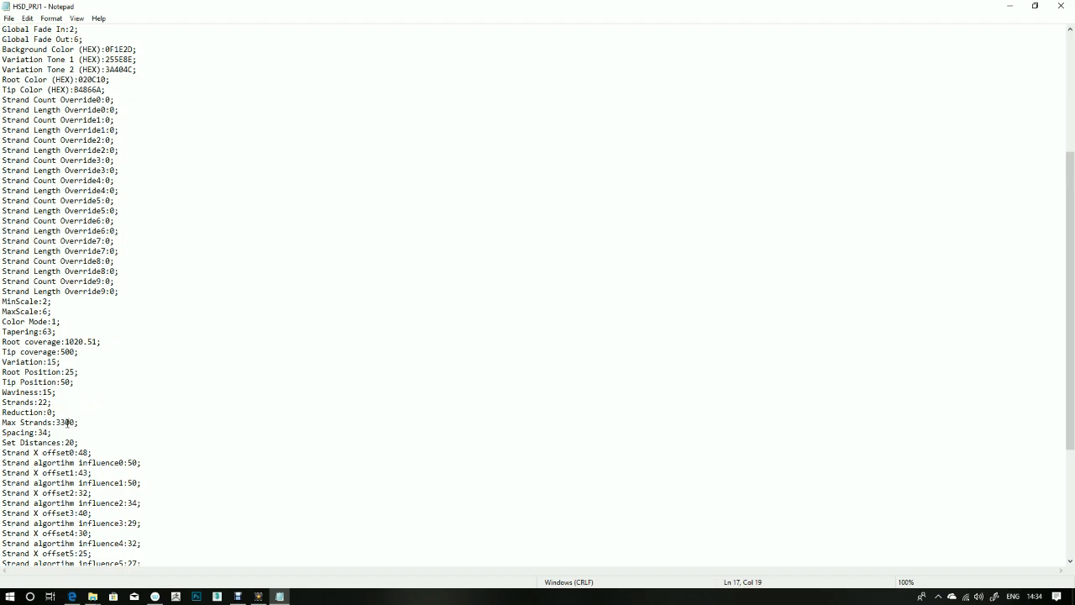
scroll(60, 412, "down", 1)
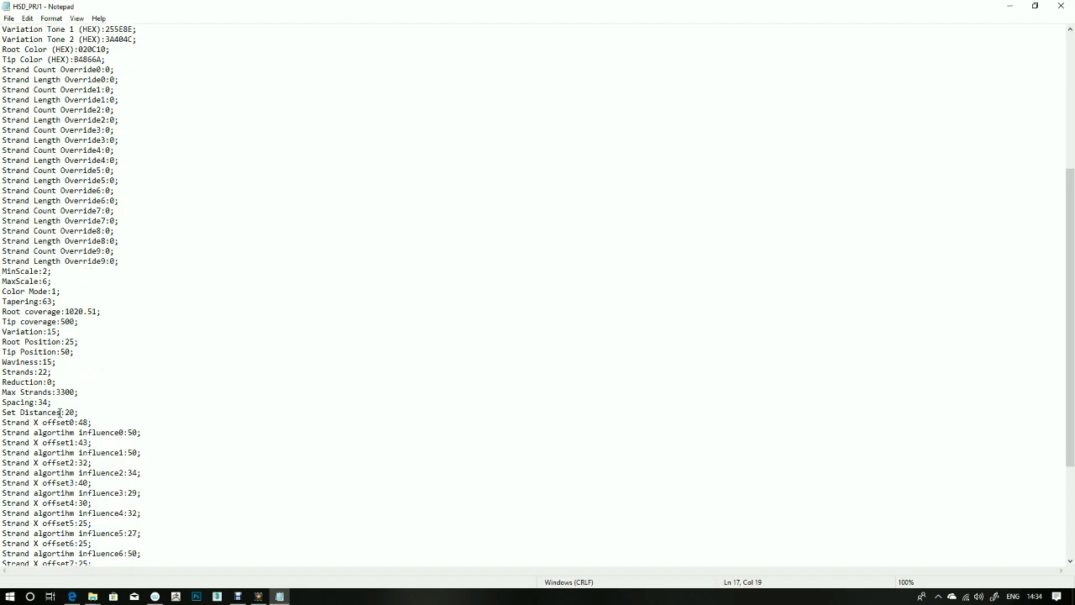
scroll(60, 412, "down", 5)
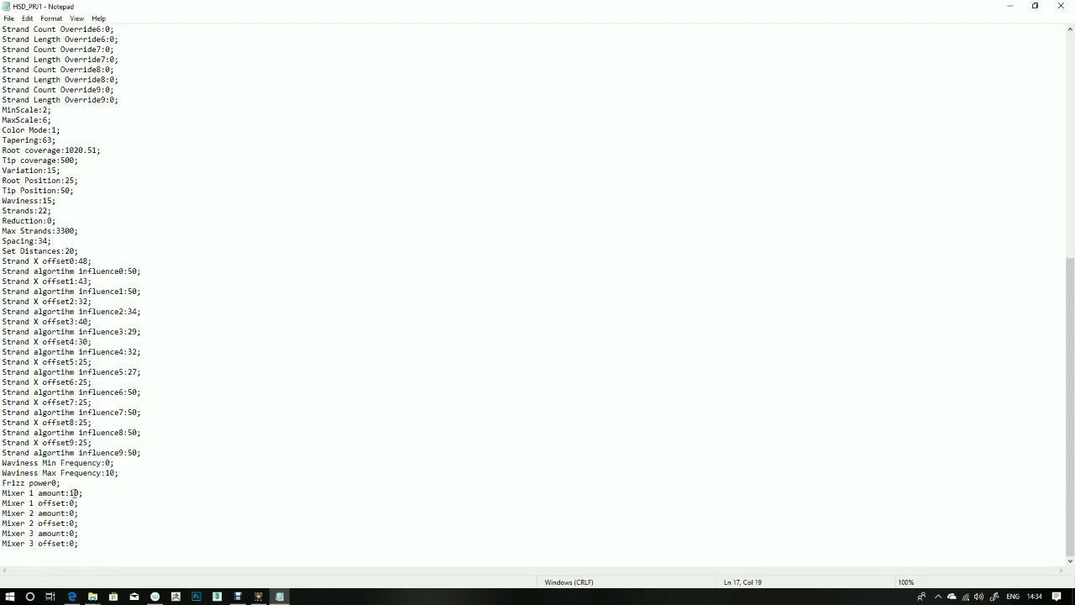
left_click(47, 483)
Close the HSD_PRJ1 text file and the HSD_Test and Downloads folder windows
left_click(1063, 7)
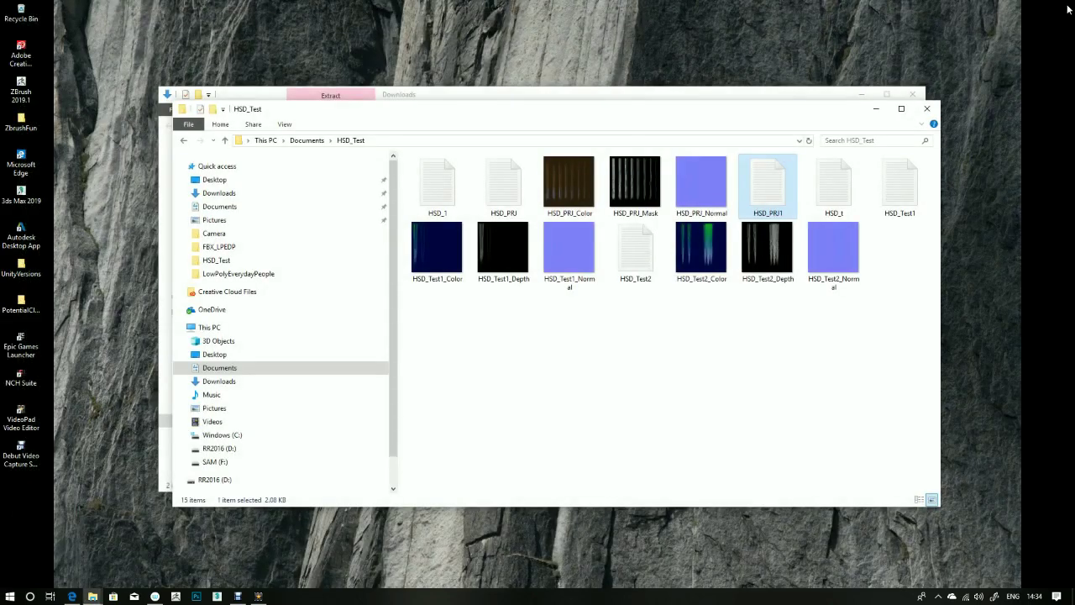
left_click(923, 108)
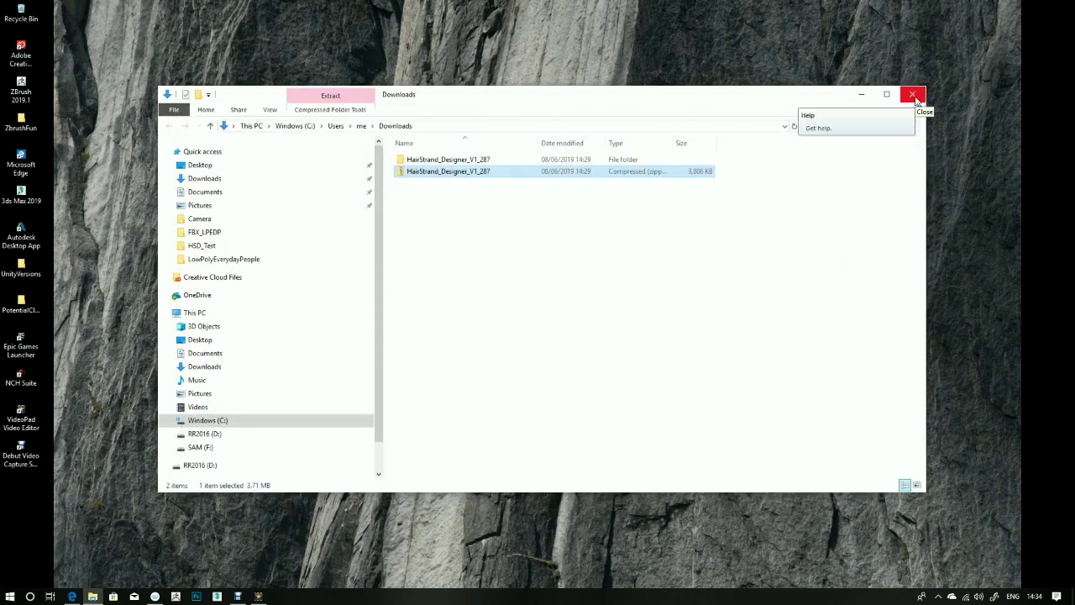
left_click(915, 97)
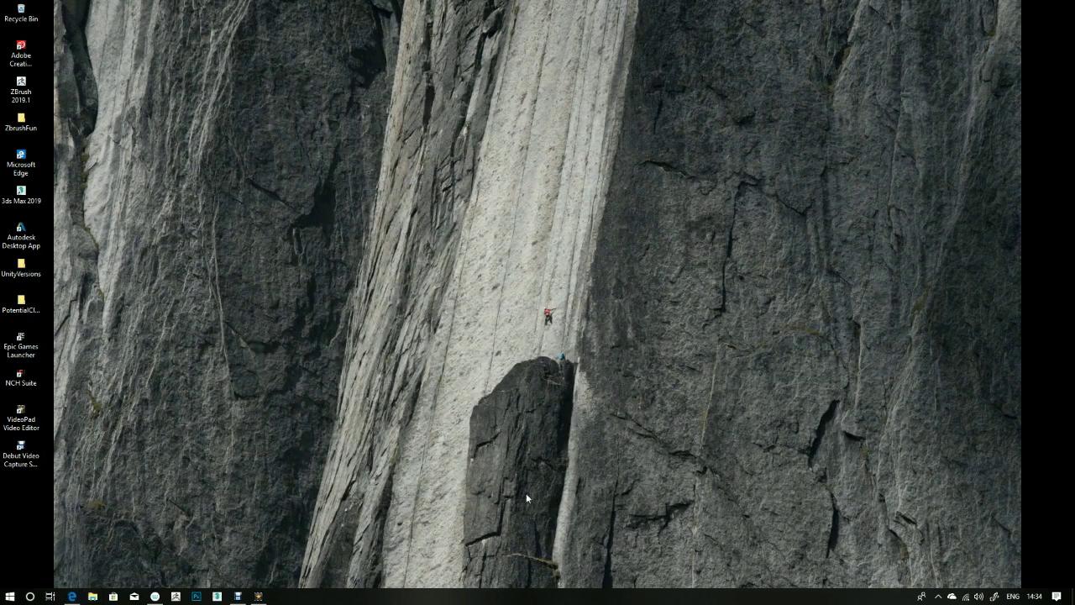
left_click(260, 596)
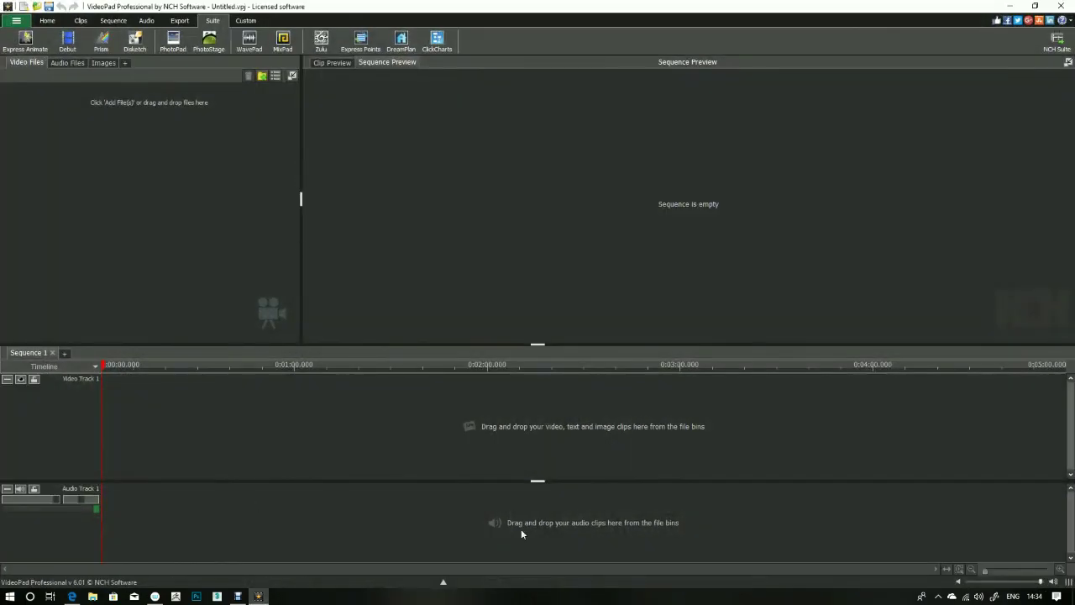
mouse_move(243, 598)
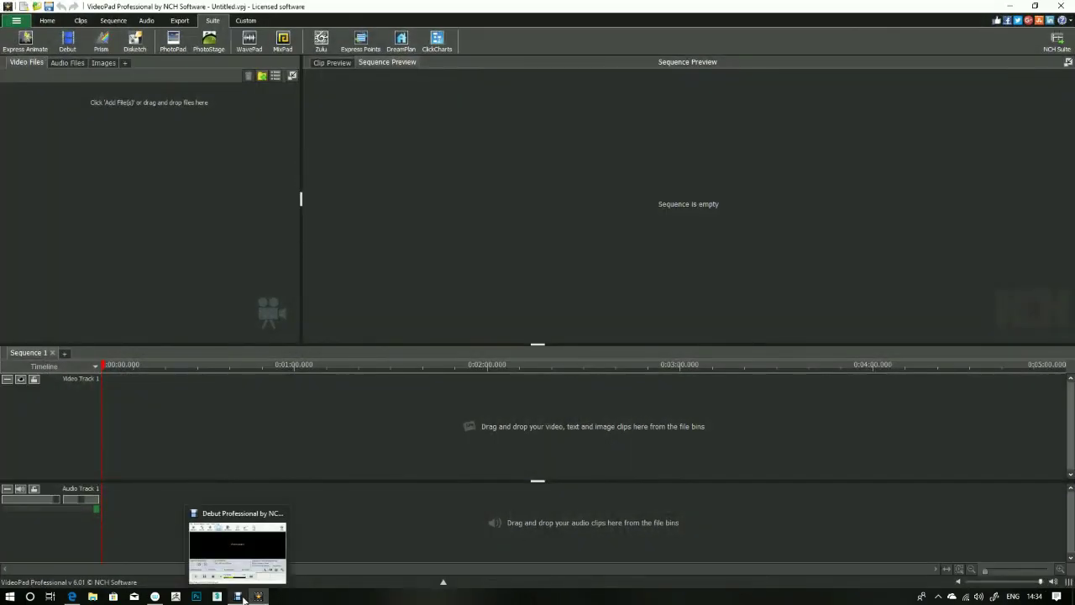